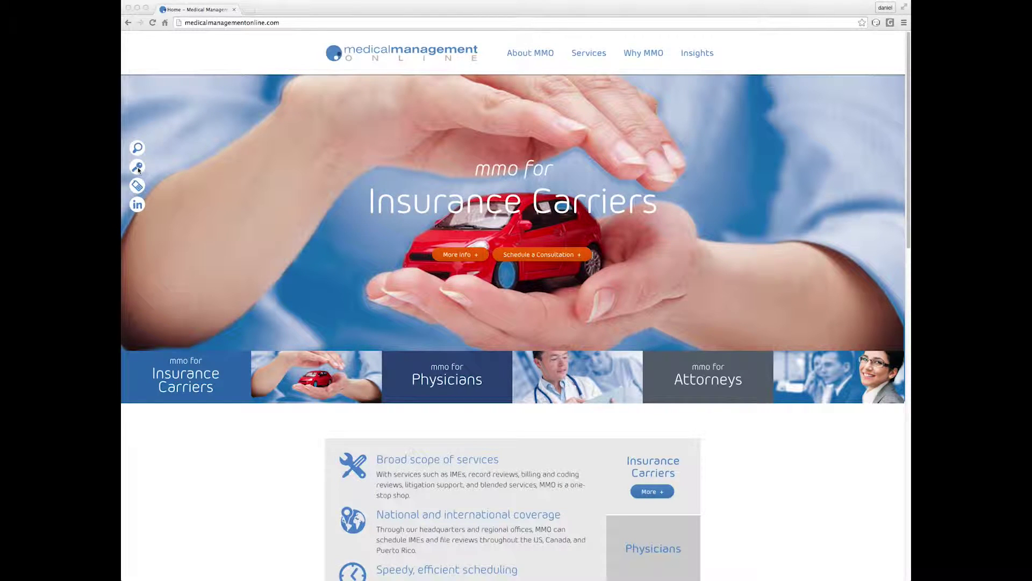
Log in to the Medical Management Online client portal with the saved credentials.
{"action": "left_click", "coordinate": [139, 168]}
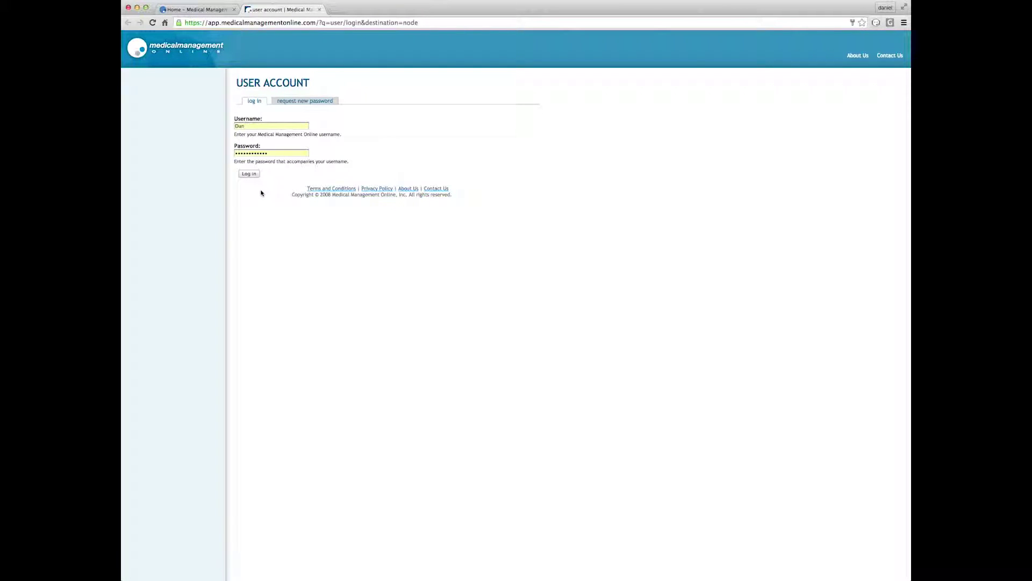
{"action": "left_click", "coordinate": [248, 173]}
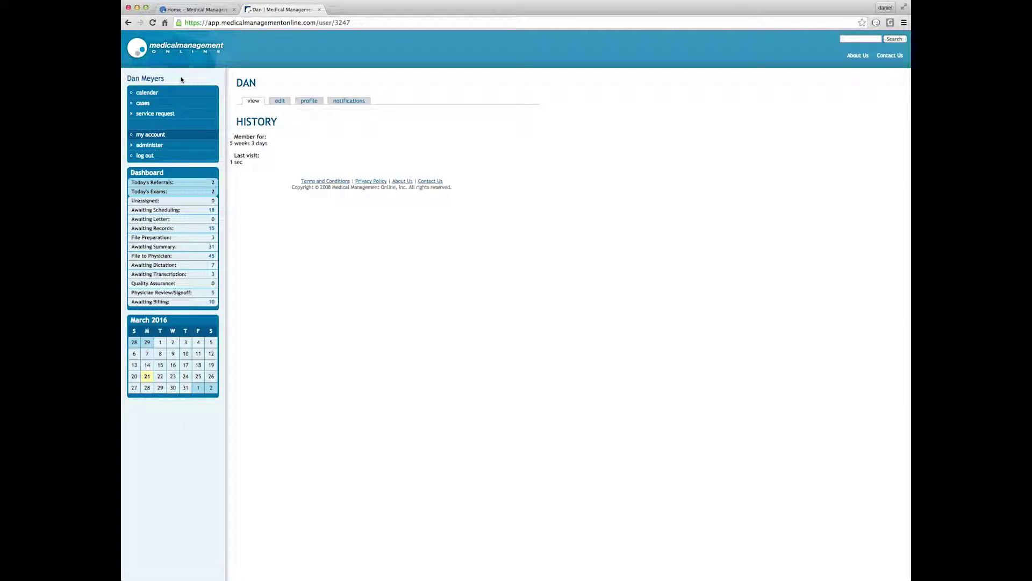
View the exams scheduled for March 24, 2016 in the calendar.
{"action": "left_click", "coordinate": [147, 93]}
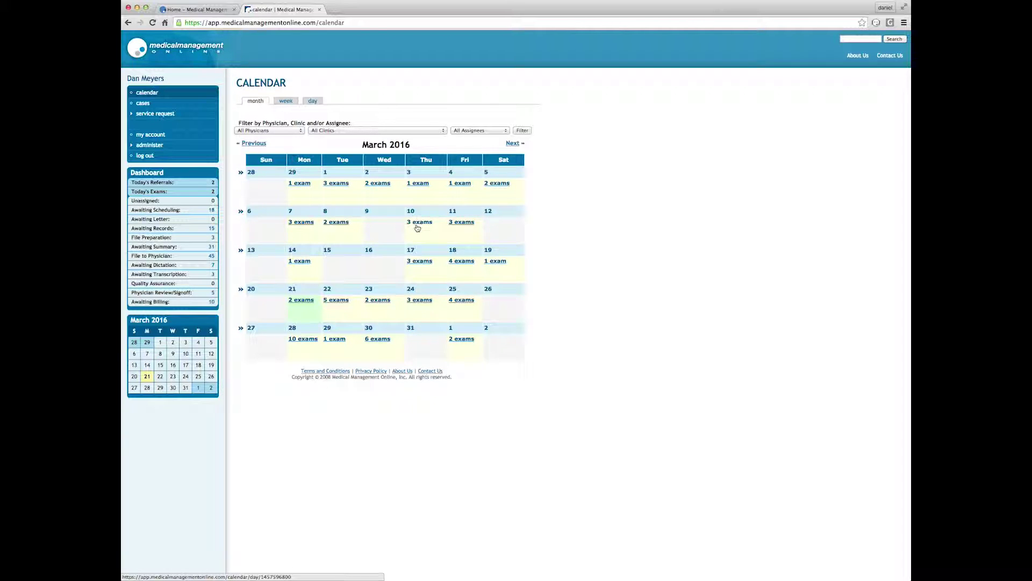
{"action": "left_click", "coordinate": [420, 300]}
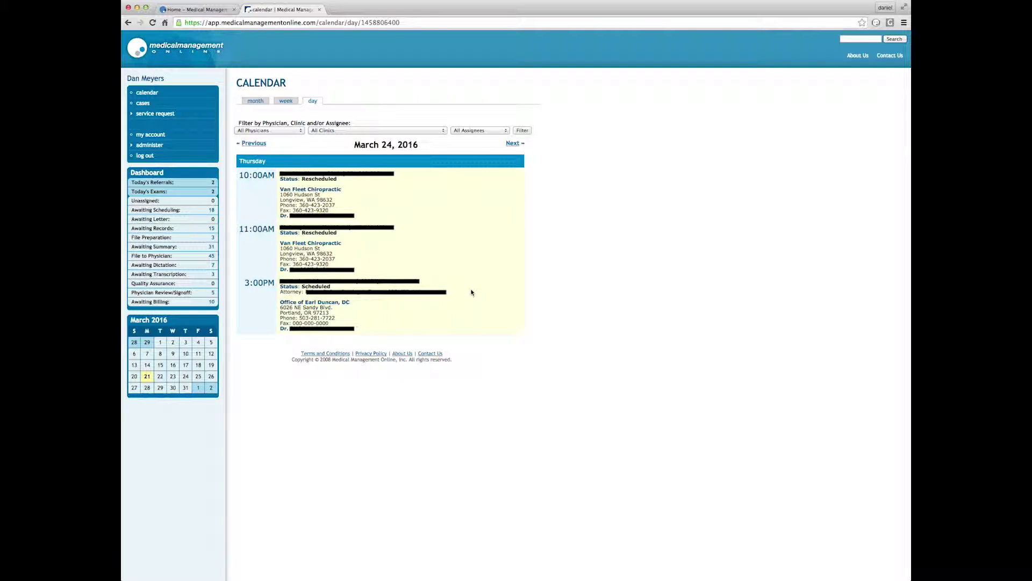
{"action": "mouse_move", "coordinate": [312, 178]}
Open the cases list and show only the cases with File Preparation status.
{"action": "left_click", "coordinate": [154, 105]}
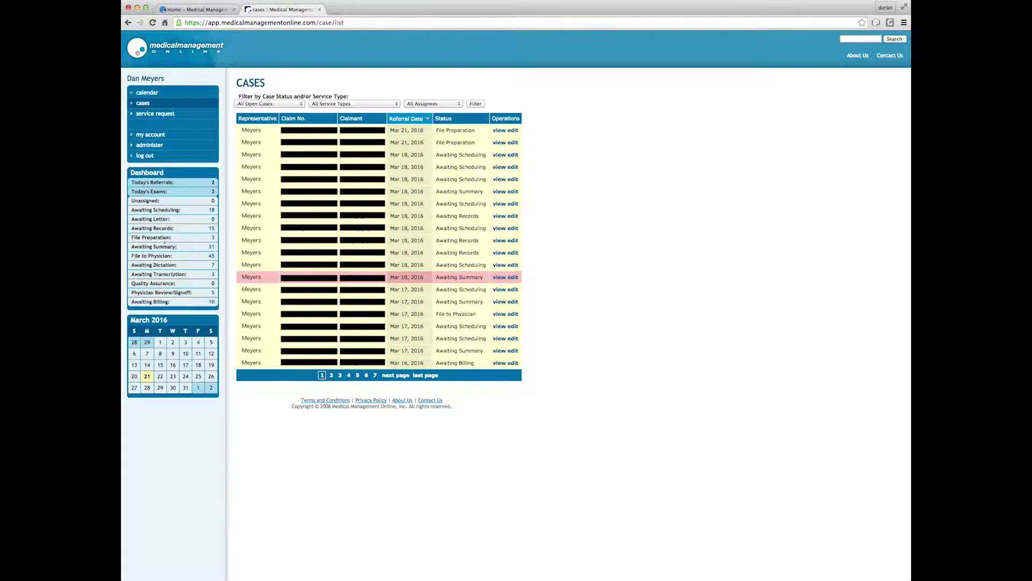
{"action": "left_click", "coordinate": [212, 237]}
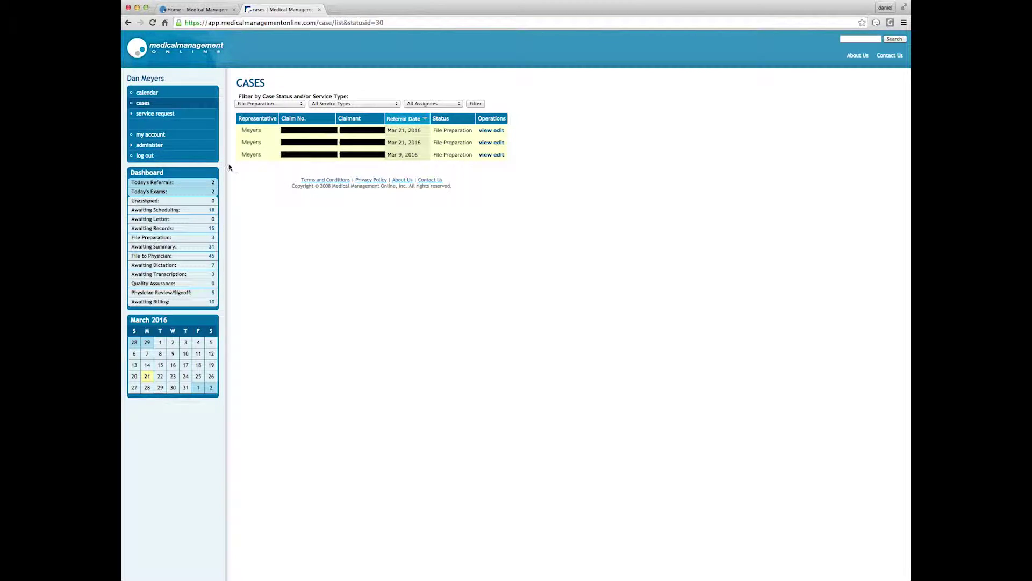
Start a new case request for an Independent Medical Examination with email notification of case comments enabled.
{"action": "left_click", "coordinate": [132, 115]}
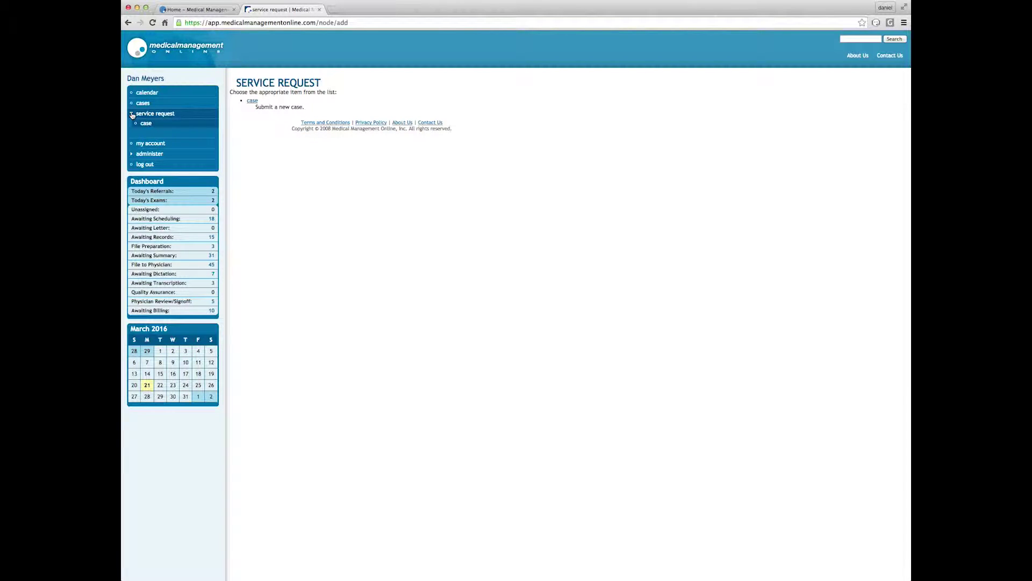
{"action": "left_click", "coordinate": [252, 101]}
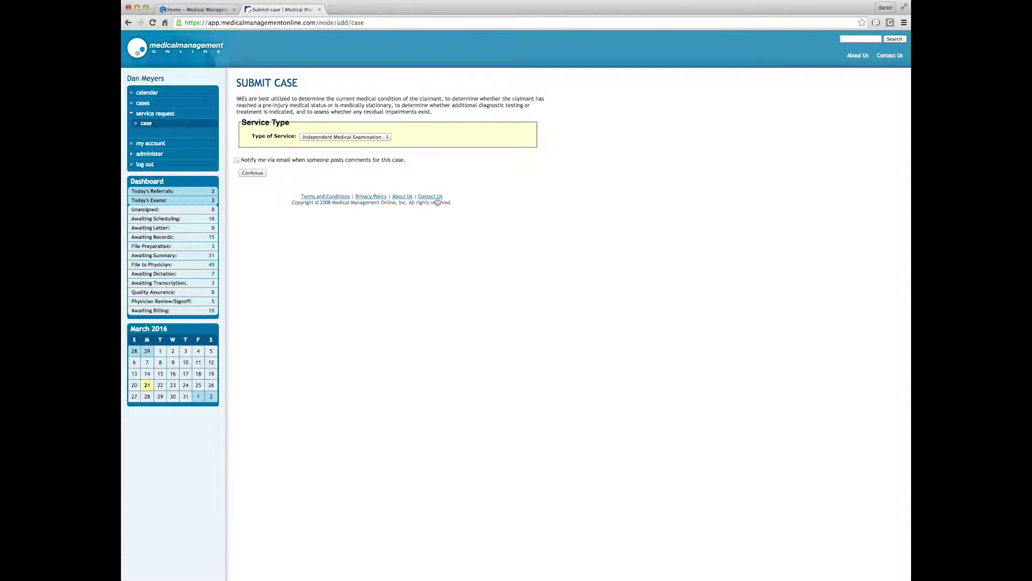
{"action": "left_click", "coordinate": [388, 138]}
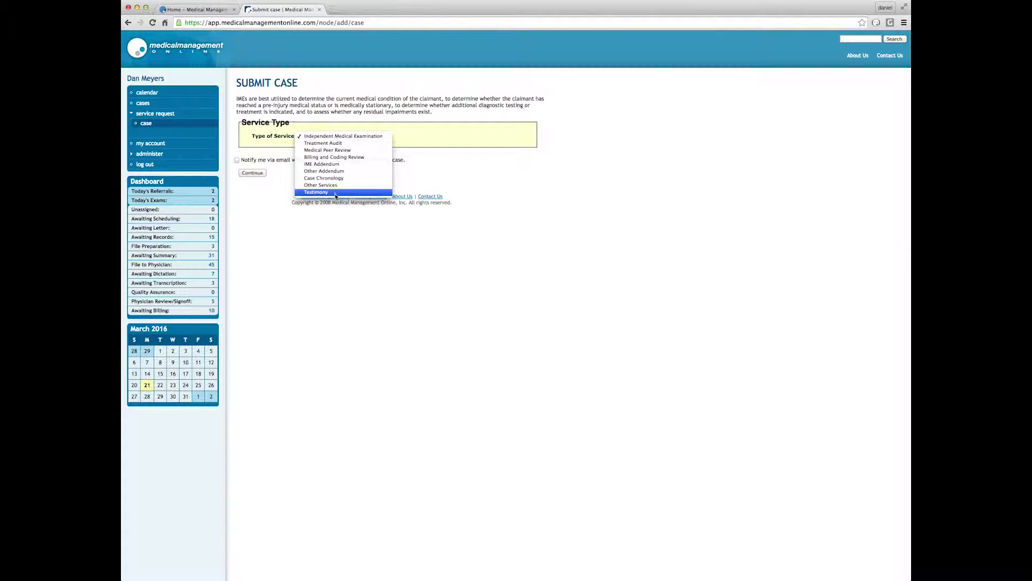
{"action": "left_click", "coordinate": [336, 231]}
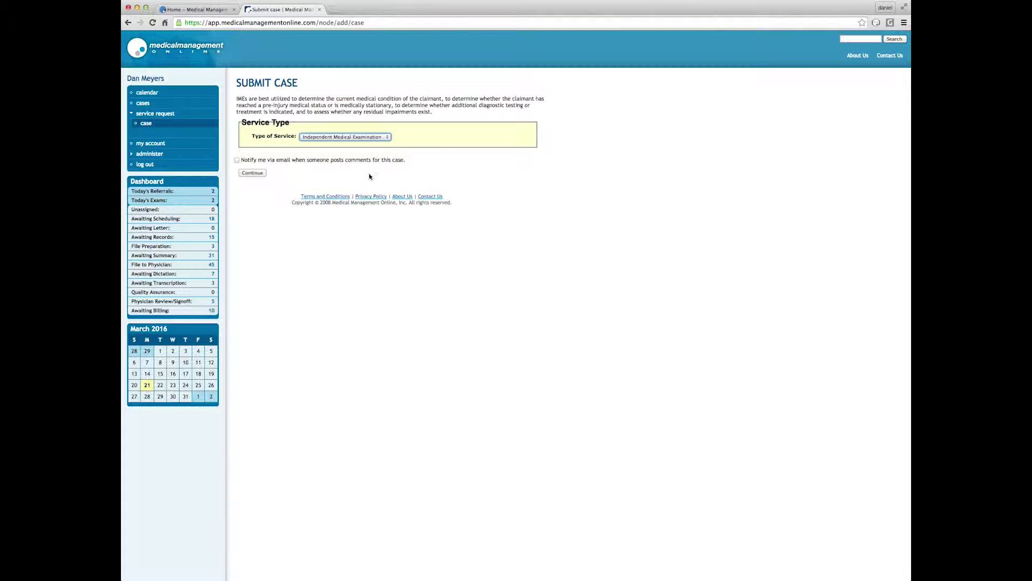
{"action": "left_click", "coordinate": [237, 159]}
{"action": "left_click", "coordinate": [253, 174]}
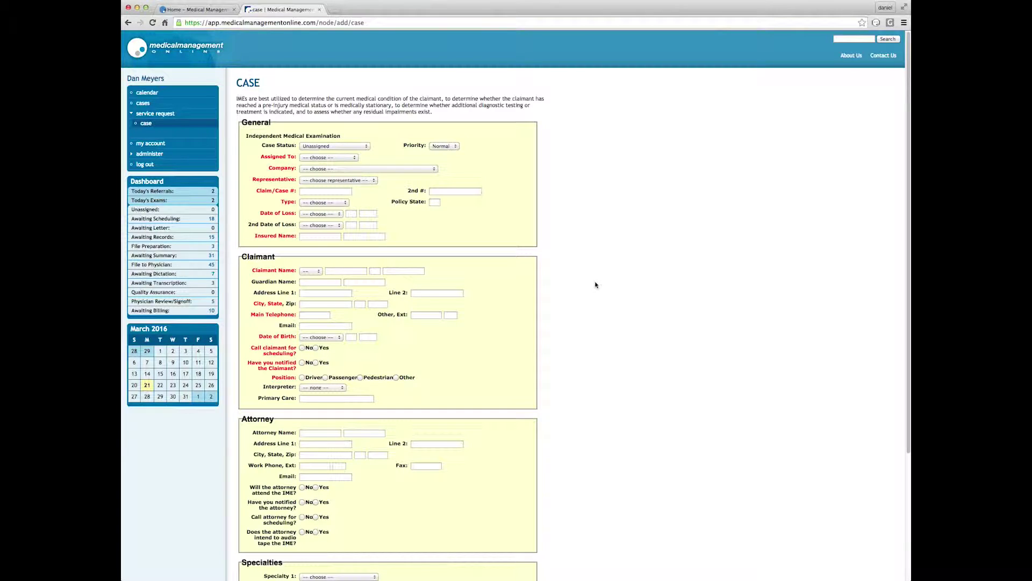
Look over the General, Claimant, Attorney, Specialties and Notes/Issues sections of the new case form.
{"action": "scroll", "coordinate": [595, 286], "scroll_direction": "down", "scroll_amount": 1}
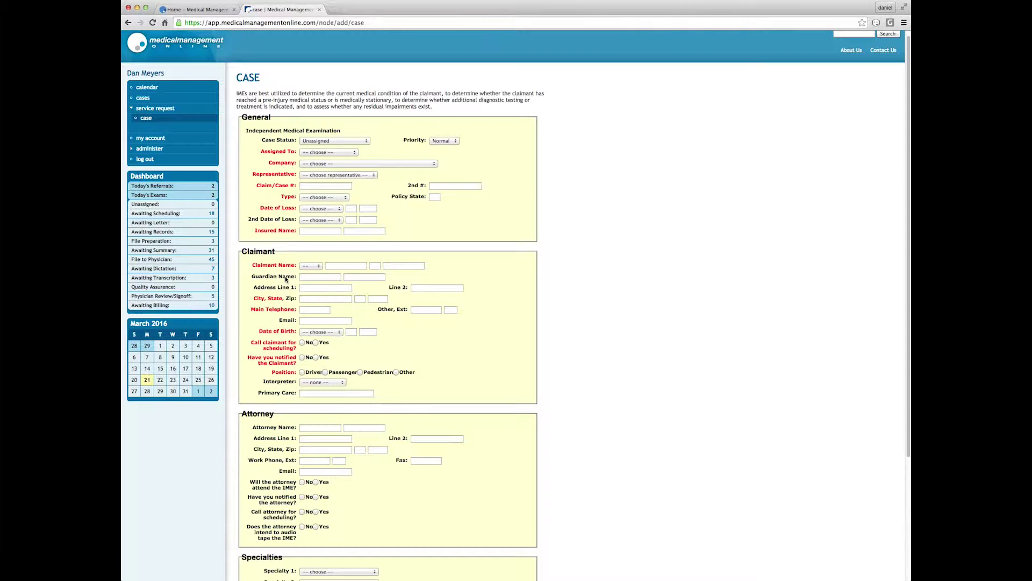
{"action": "scroll", "coordinate": [286, 278], "scroll_direction": "down", "scroll_amount": 3}
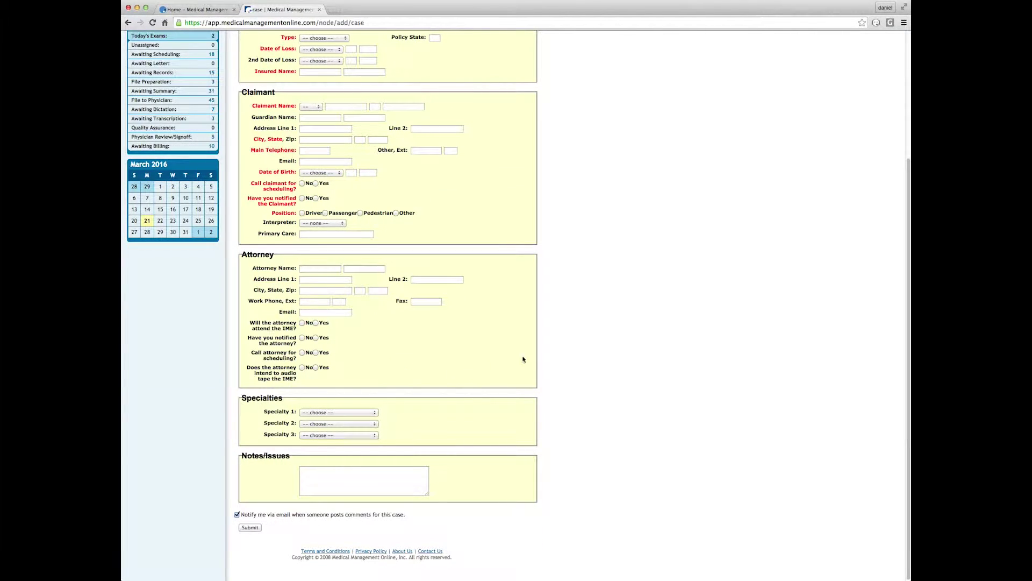
{"action": "scroll", "coordinate": [513, 361], "scroll_direction": "up", "scroll_amount": 3}
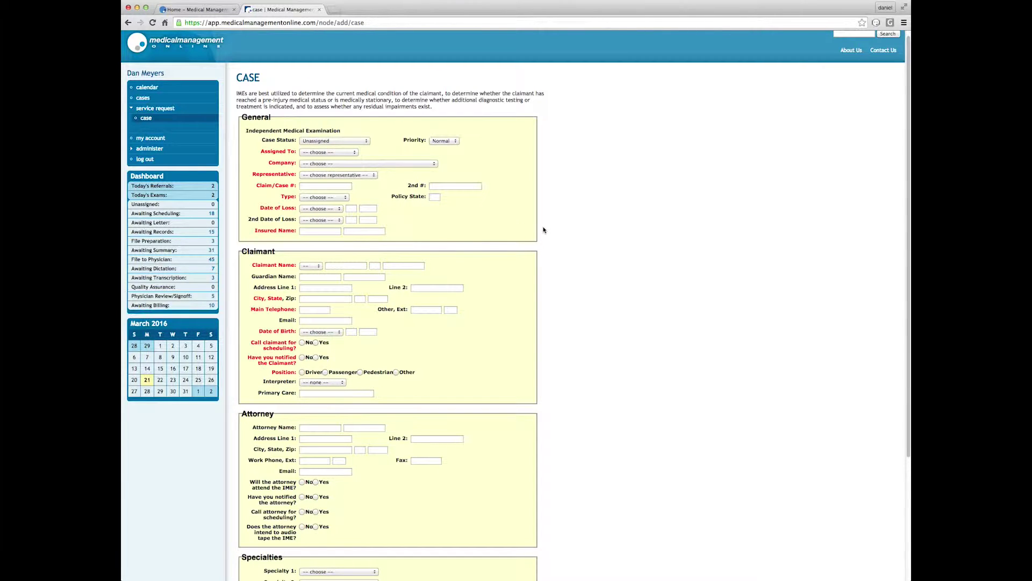
{"action": "scroll", "coordinate": [483, 290], "scroll_direction": "down", "scroll_amount": 1}
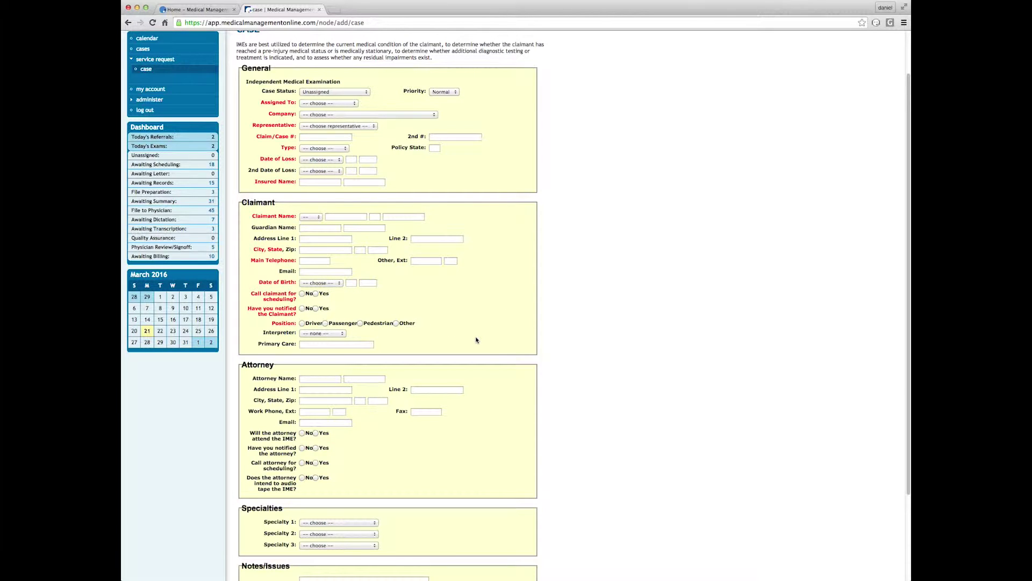
{"action": "scroll", "coordinate": [475, 340], "scroll_direction": "down", "scroll_amount": 3}
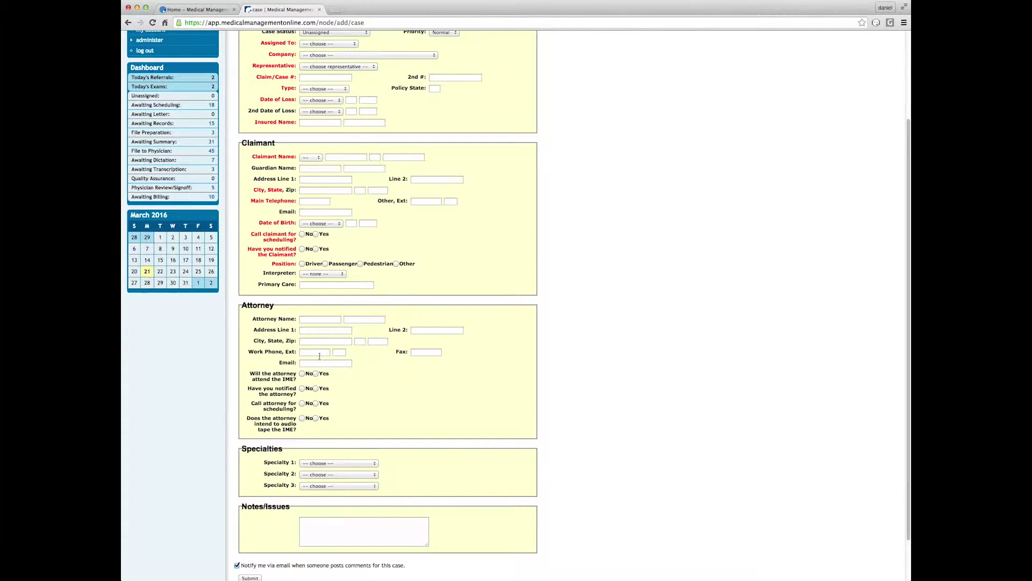
Review the physician specialties offered for Specialty 1 and the Notes/Issues field without making any entry.
{"action": "scroll", "coordinate": [389, 390], "scroll_direction": "down", "scroll_amount": 2}
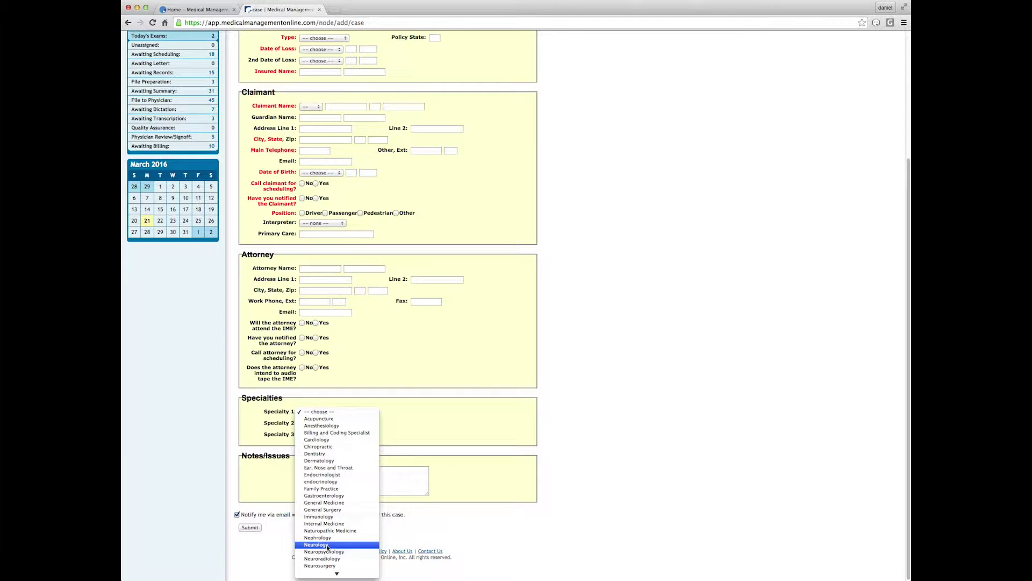
{"action": "scroll", "coordinate": [350, 501], "scroll_direction": "down", "scroll_amount": 5}
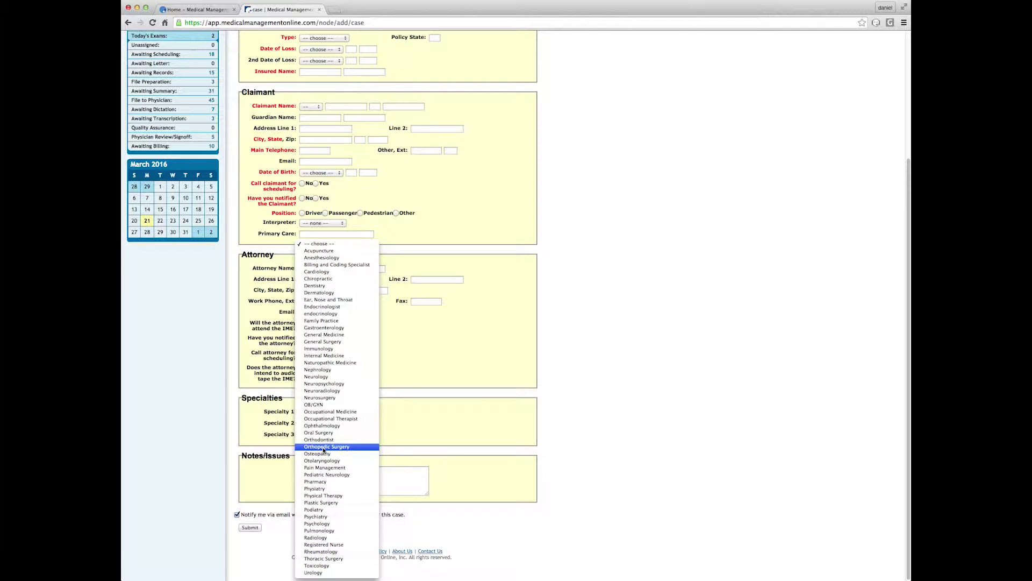
{"action": "left_click", "coordinate": [428, 336]}
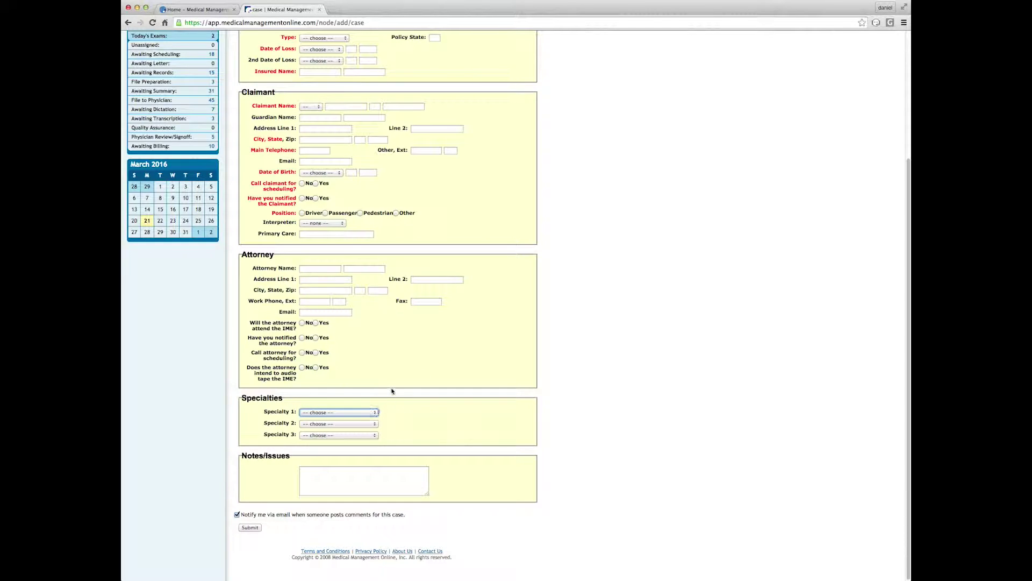
{"action": "left_click", "coordinate": [323, 472]}
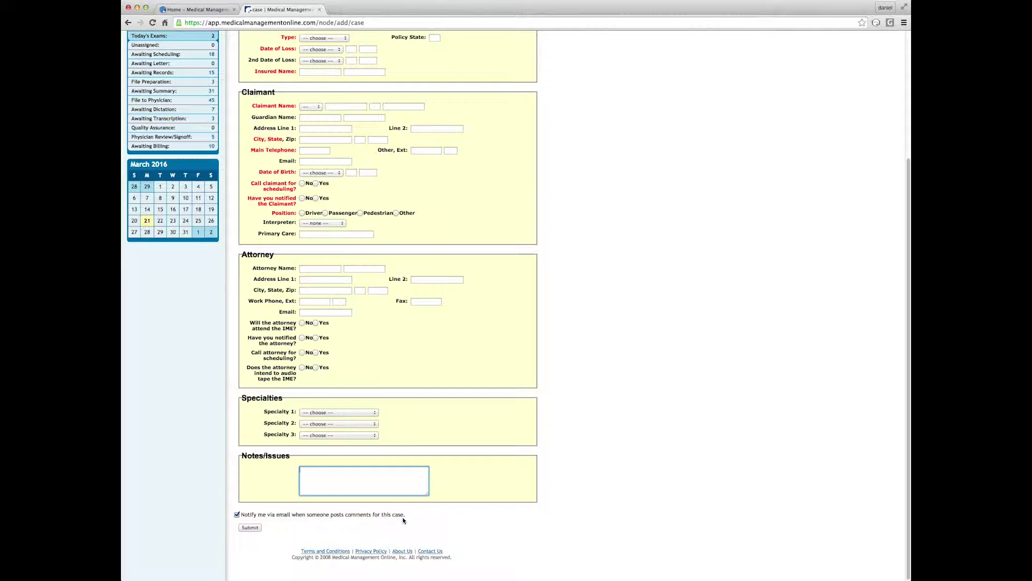
{"action": "left_click", "coordinate": [272, 547]}
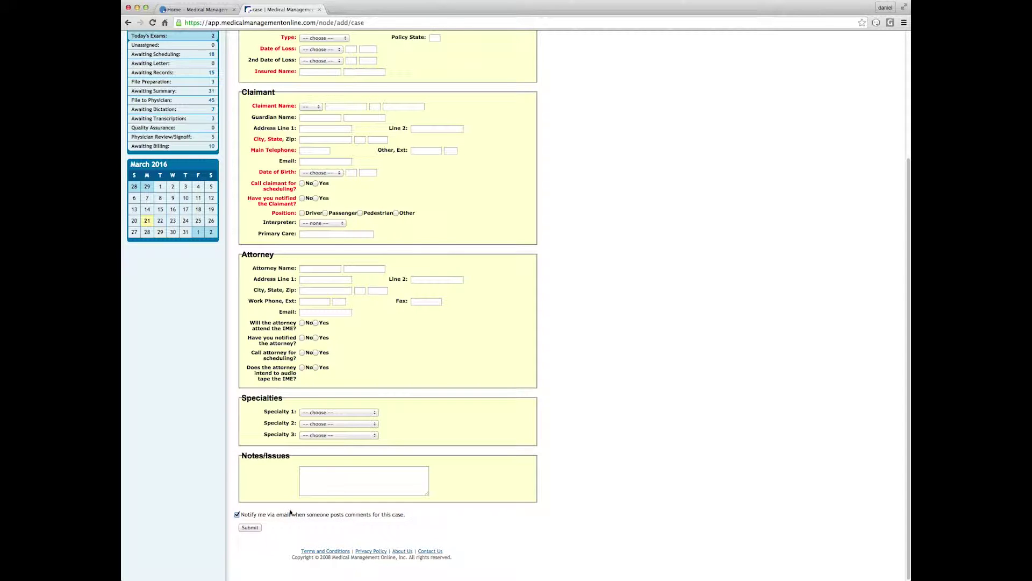
Try to submit the new case form with all its required fields left blank.
{"action": "scroll", "coordinate": [305, 468], "scroll_direction": "up", "scroll_amount": 3}
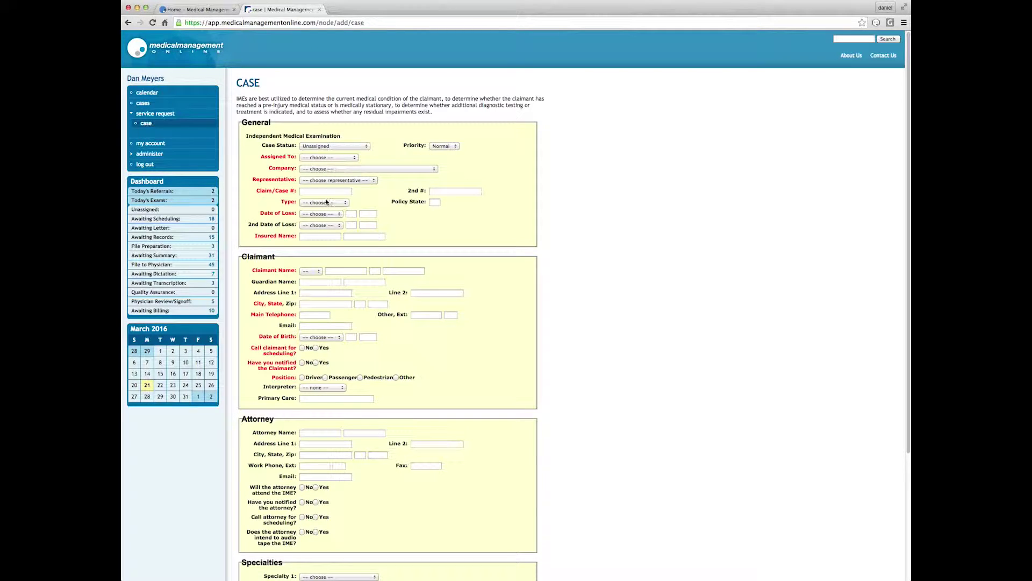
{"action": "scroll", "coordinate": [321, 284], "scroll_direction": "down", "scroll_amount": 1}
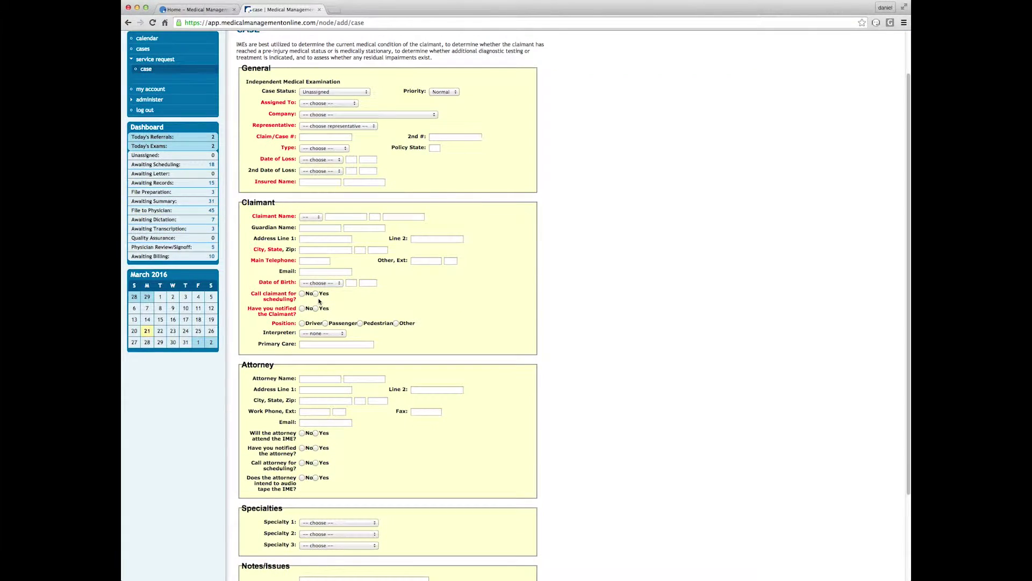
{"action": "scroll", "coordinate": [324, 282], "scroll_direction": "down", "scroll_amount": 2}
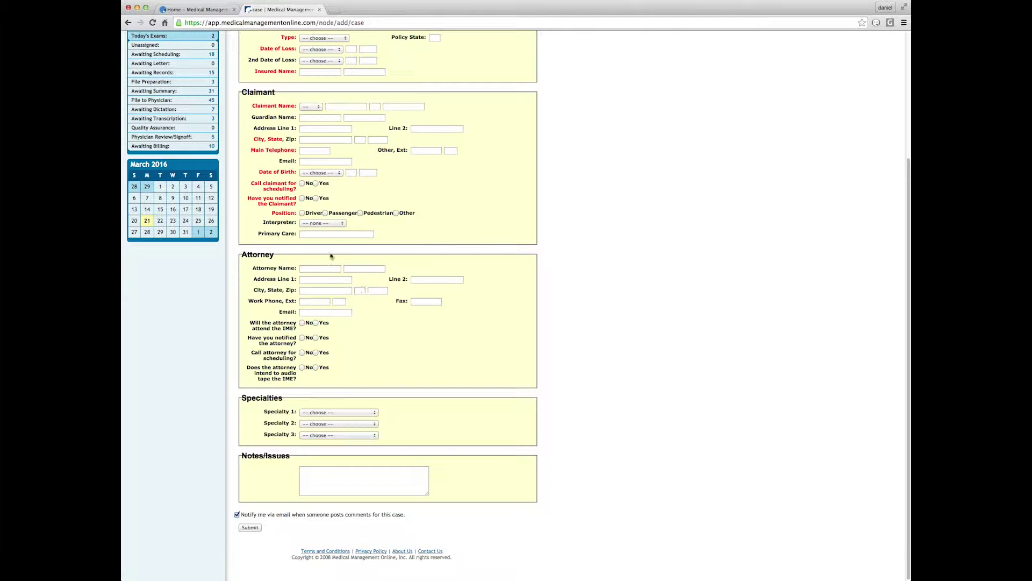
{"action": "left_click", "coordinate": [251, 527]}
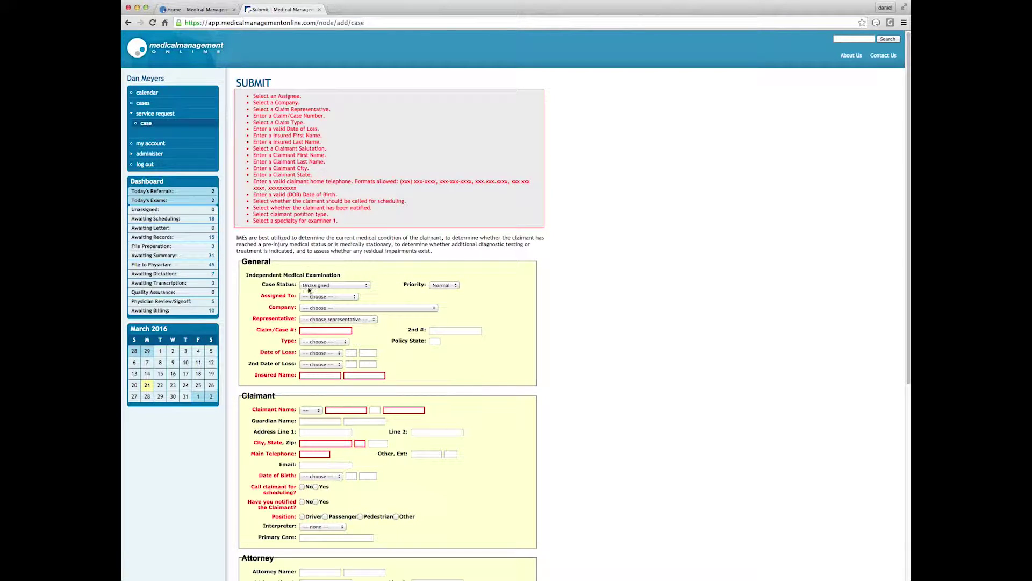
Review the validation list and the highlighted required fields throughout the submitted case form.
{"action": "scroll", "coordinate": [302, 297], "scroll_direction": "down", "scroll_amount": 4}
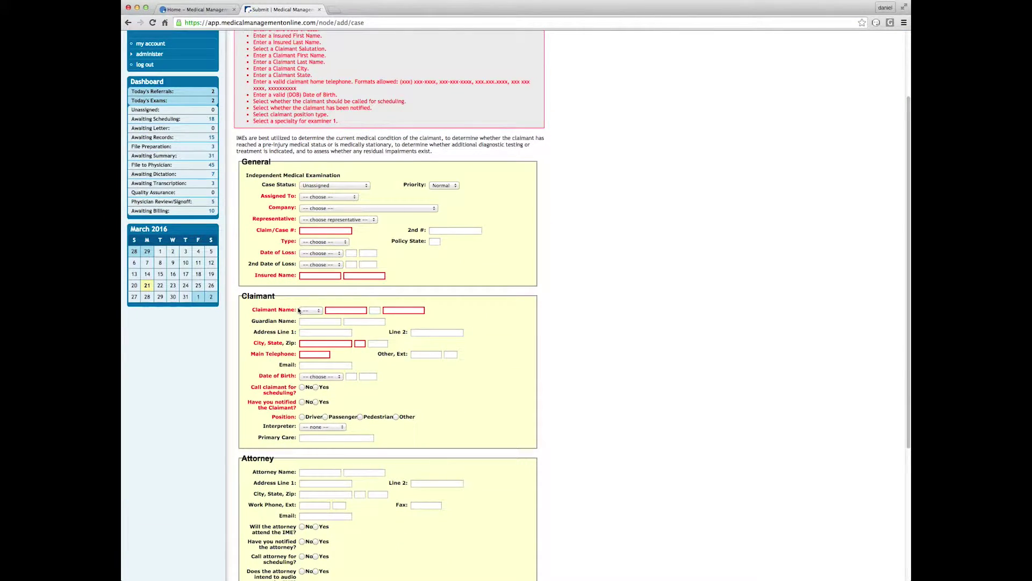
{"action": "scroll", "coordinate": [298, 310], "scroll_direction": "down", "scroll_amount": 5}
{"action": "scroll", "coordinate": [298, 310], "scroll_direction": "up", "scroll_amount": 4}
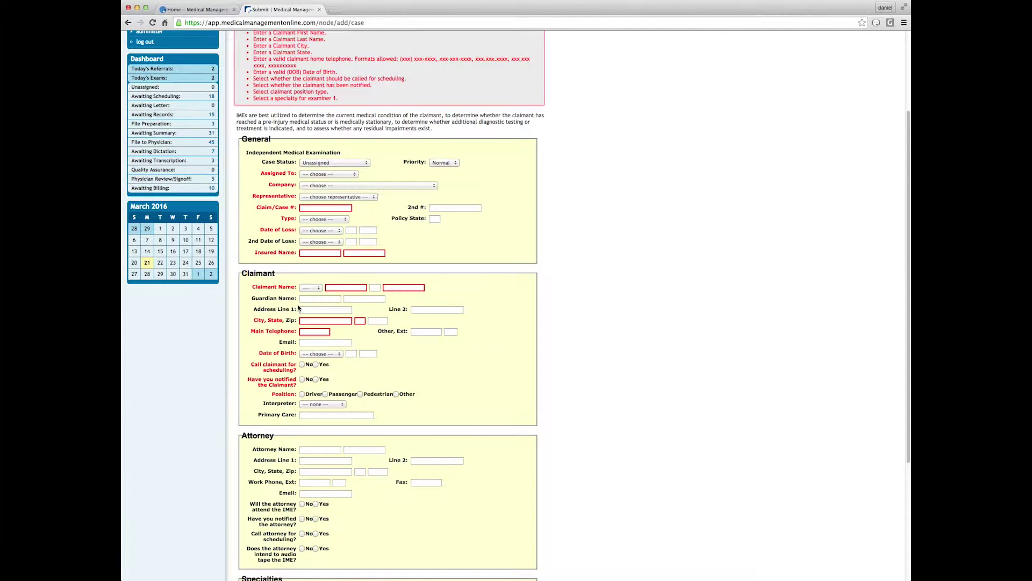
{"action": "scroll", "coordinate": [301, 301], "scroll_direction": "up", "scroll_amount": 3}
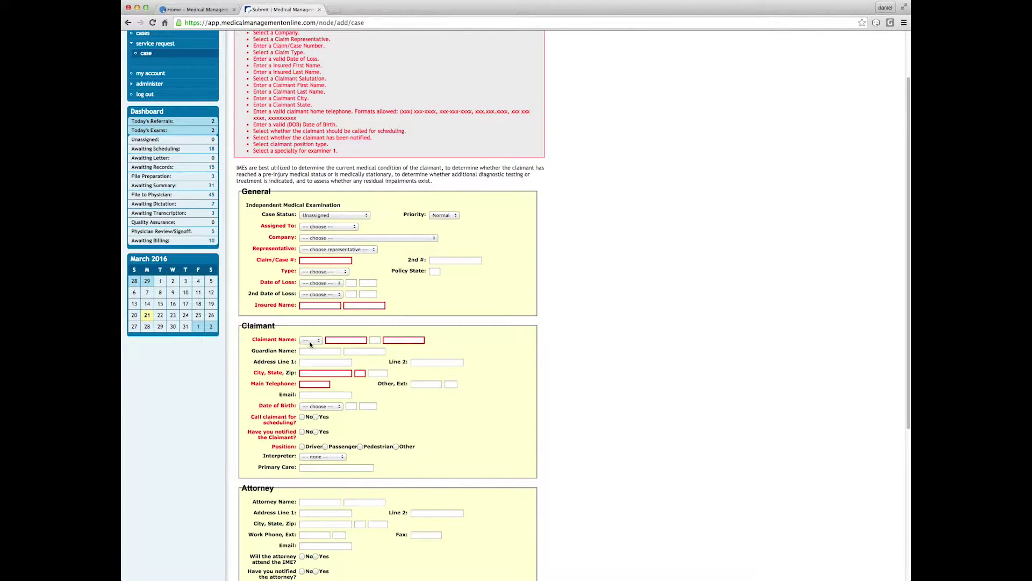
{"action": "scroll", "coordinate": [310, 344], "scroll_direction": "down", "scroll_amount": 1}
{"action": "scroll", "coordinate": [311, 344], "scroll_direction": "down", "scroll_amount": 9}
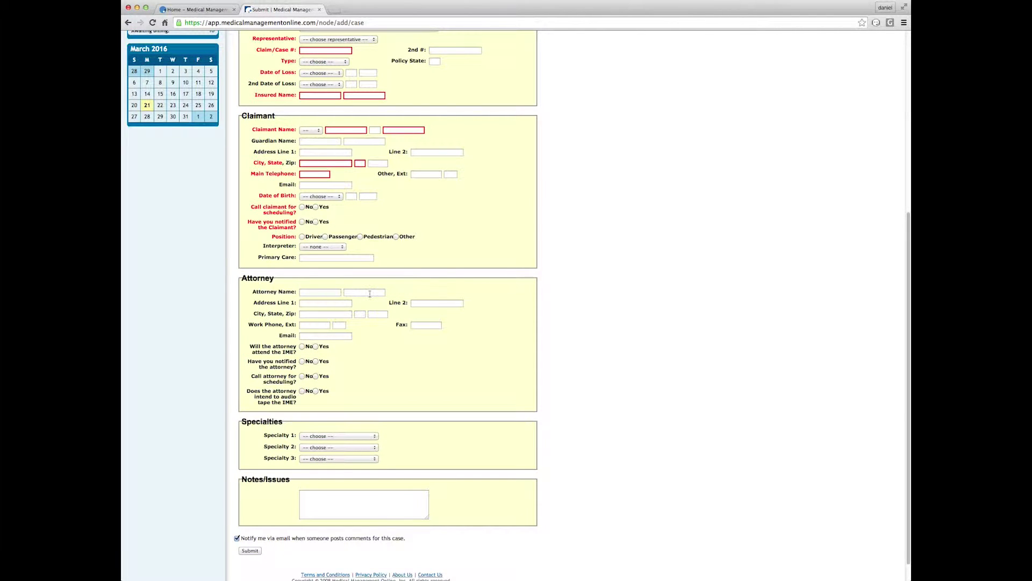
{"action": "scroll", "coordinate": [376, 299], "scroll_direction": "up", "scroll_amount": 12}
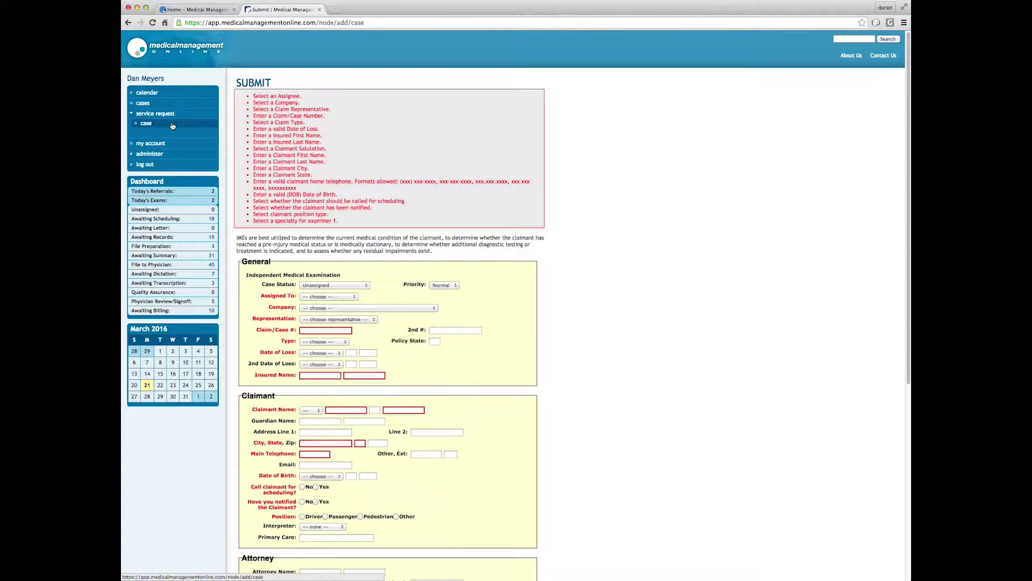
Open the second File Preparation case from the cases list and read through its details and comment history.
{"action": "left_click", "coordinate": [130, 114]}
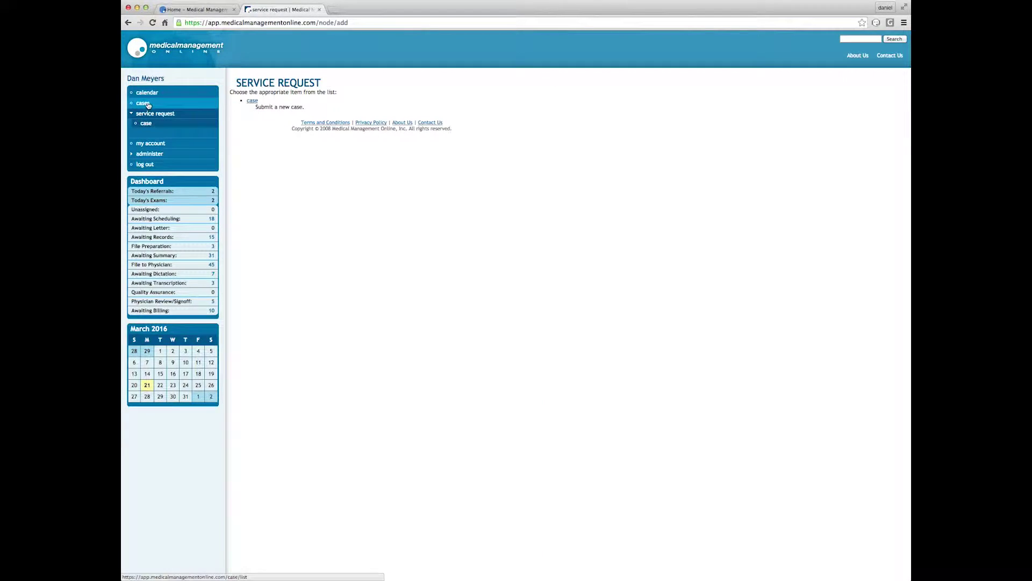
{"action": "left_click", "coordinate": [149, 104]}
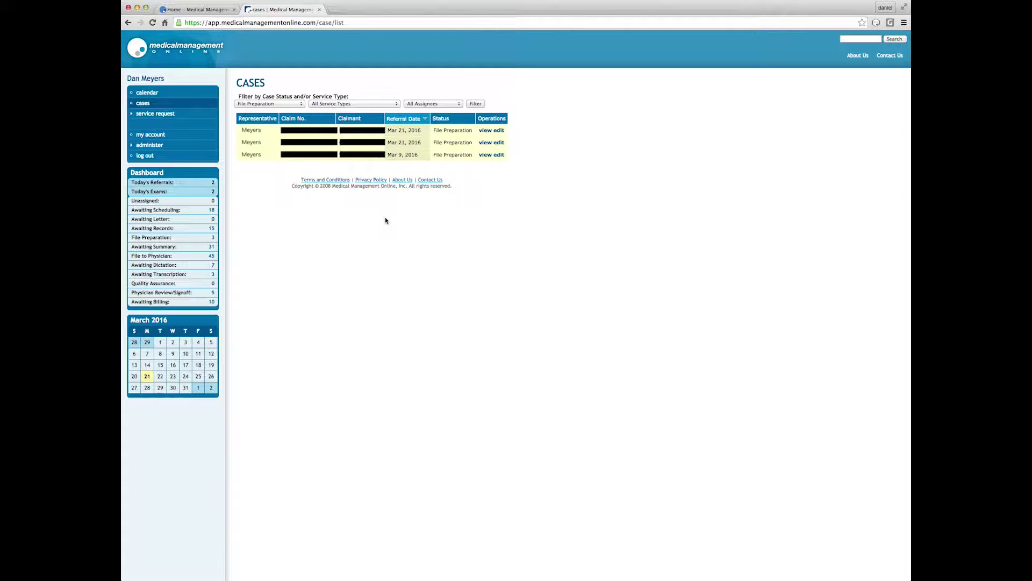
{"action": "left_click", "coordinate": [350, 145]}
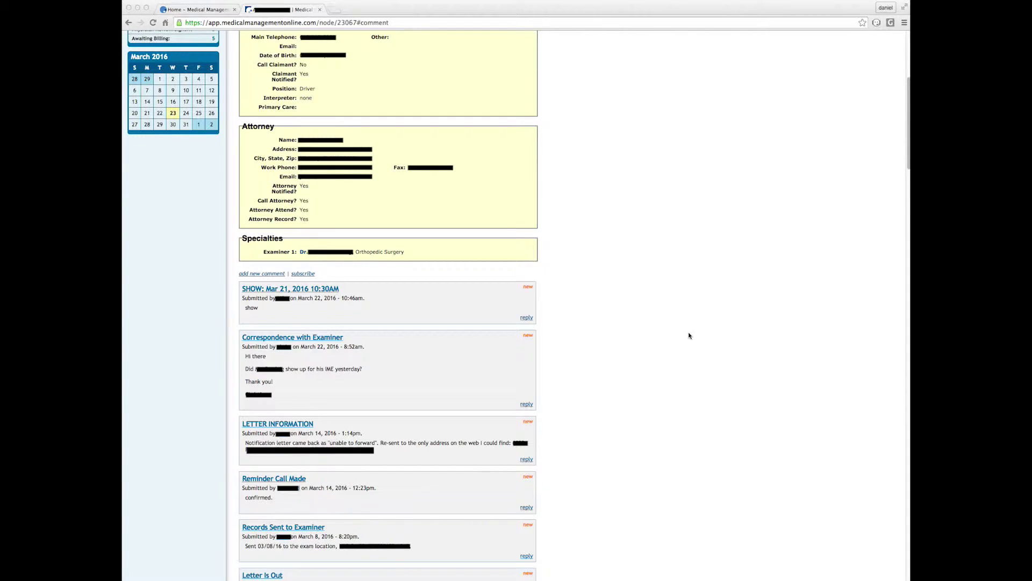
{"action": "scroll", "coordinate": [687, 336], "scroll_direction": "down", "scroll_amount": 3}
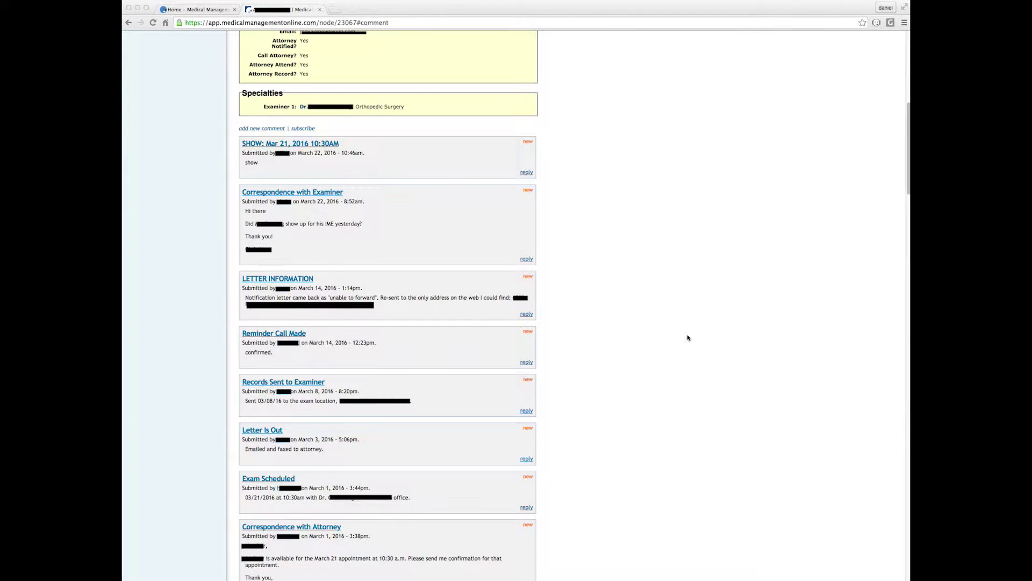
{"action": "scroll", "coordinate": [688, 338], "scroll_direction": "down", "scroll_amount": 2}
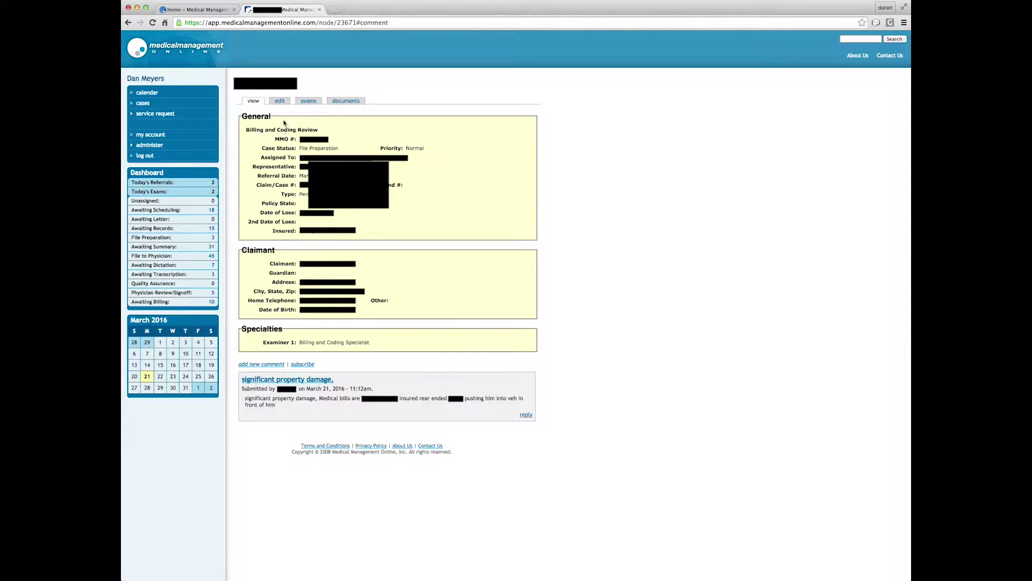
Look through the open case's editable details, its exam list and its document list.
{"action": "left_click", "coordinate": [280, 102]}
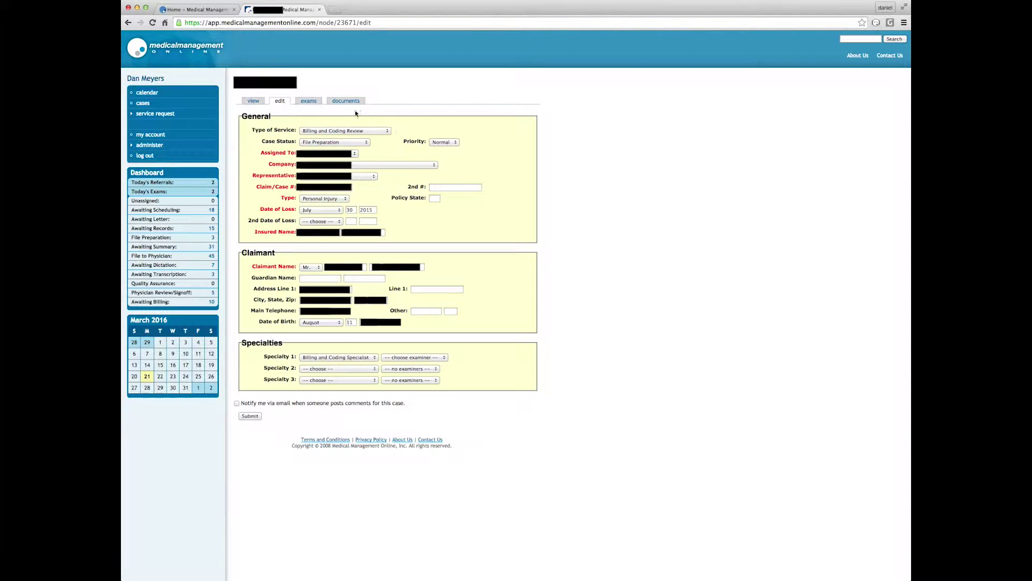
{"action": "left_click", "coordinate": [310, 101]}
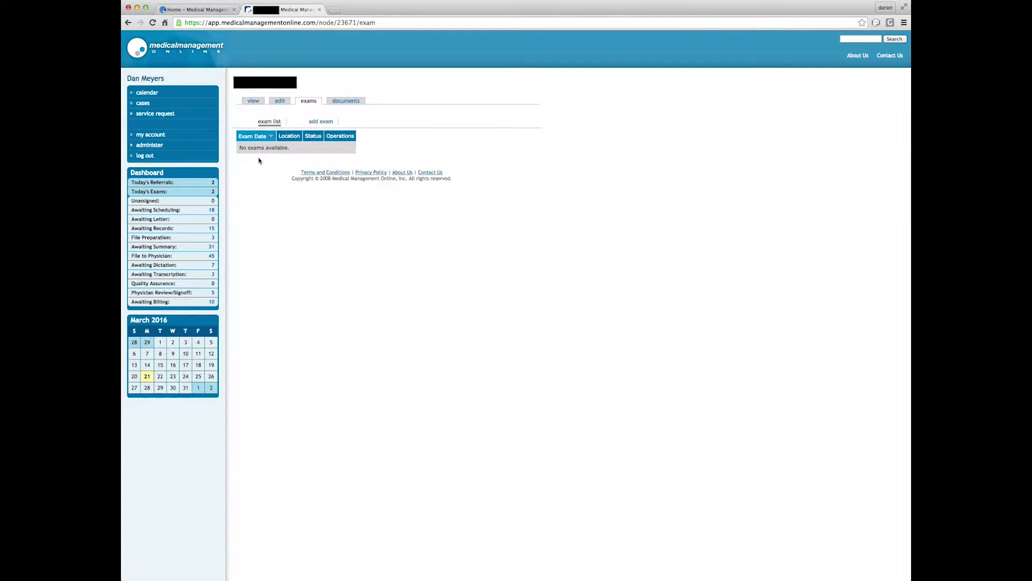
{"action": "left_click", "coordinate": [347, 102]}
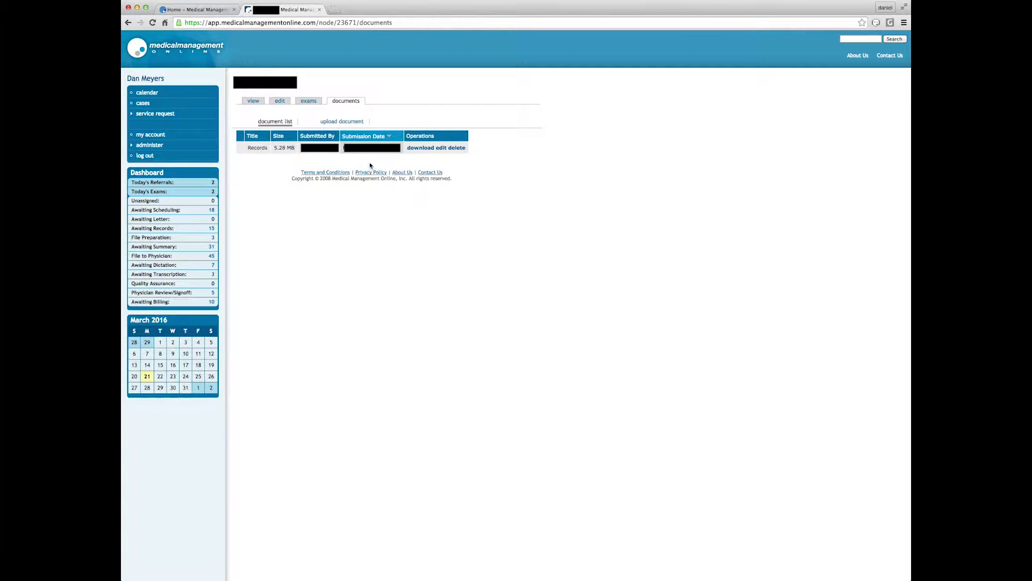
Start a document upload for the case with Records as Title 1, and check the other predefined titles and the Custom Title 1 field.
{"action": "left_click", "coordinate": [339, 123]}
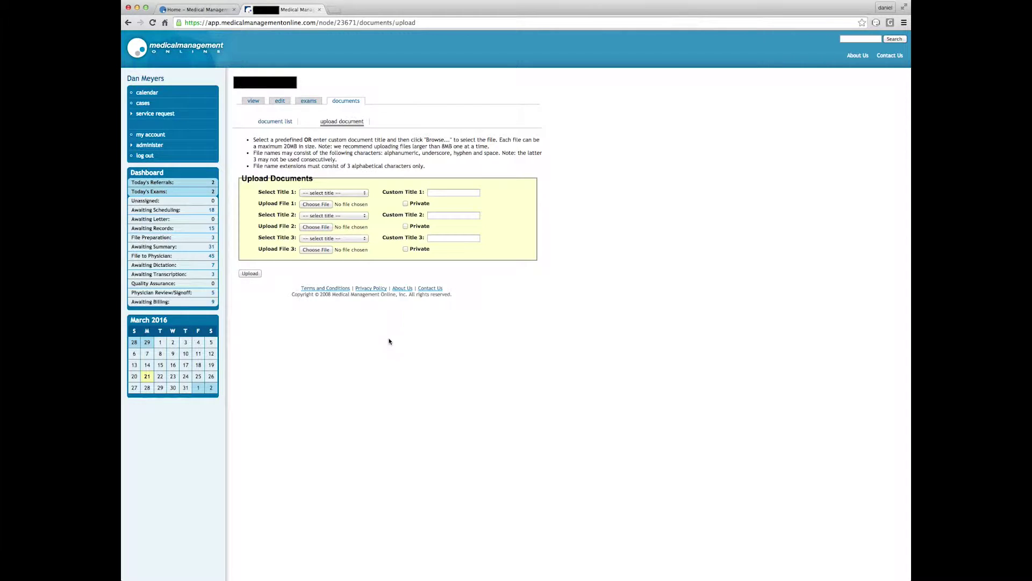
{"action": "left_click", "coordinate": [366, 195]}
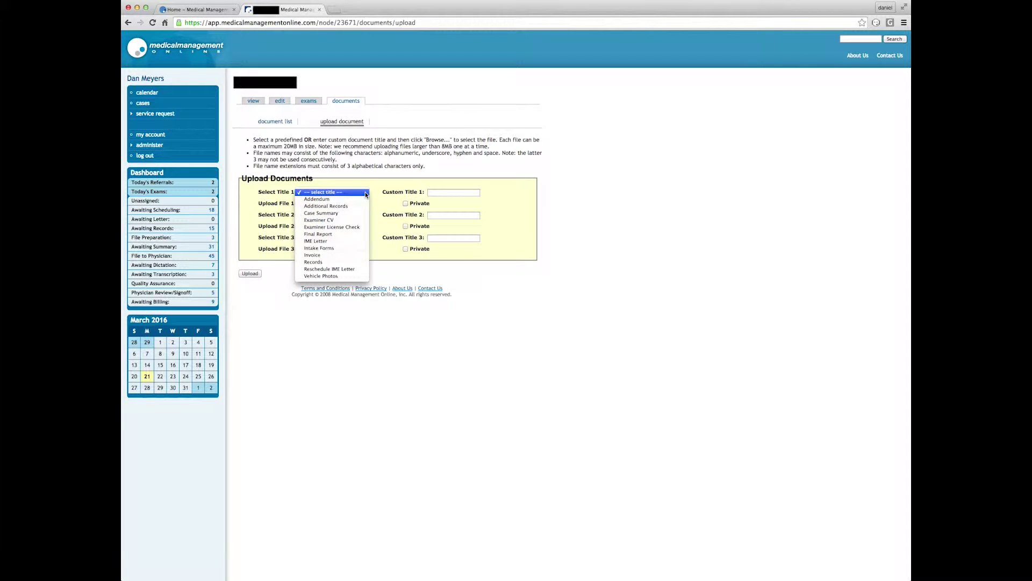
{"action": "left_click", "coordinate": [321, 261]}
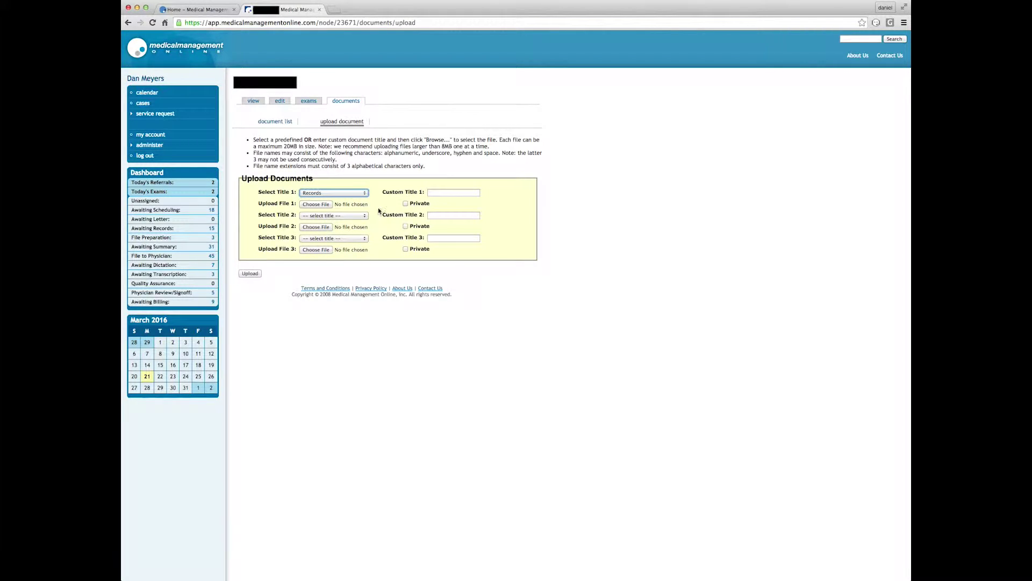
{"action": "left_click", "coordinate": [365, 192]}
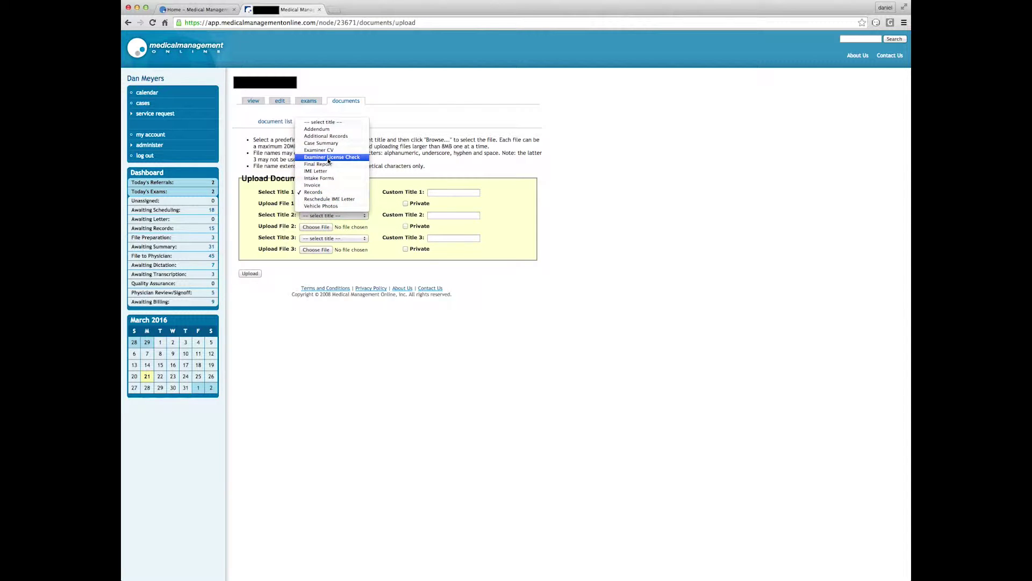
{"action": "left_click", "coordinate": [381, 192]}
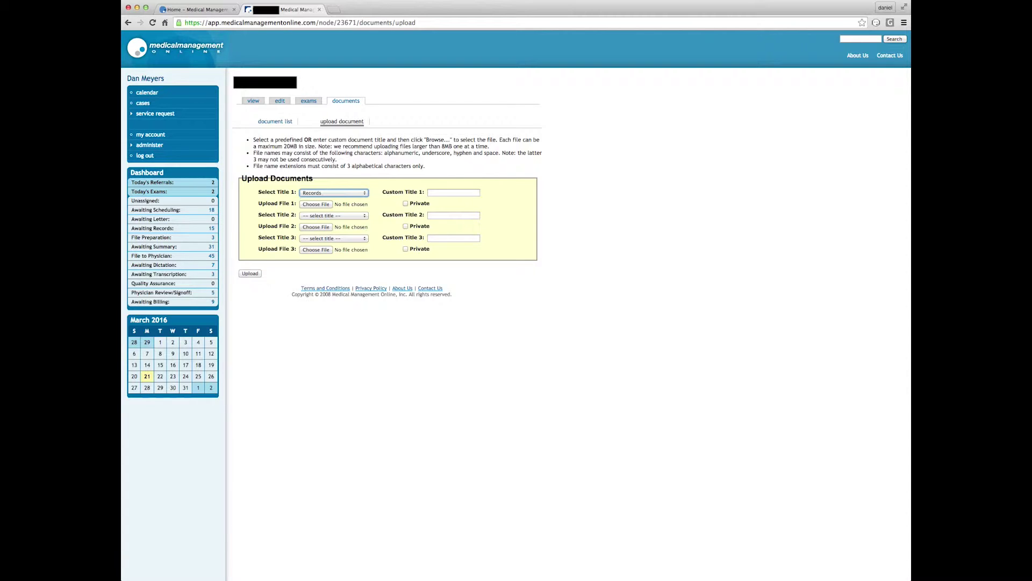
{"action": "left_click", "coordinate": [379, 226]}
{"action": "left_click", "coordinate": [442, 192]}
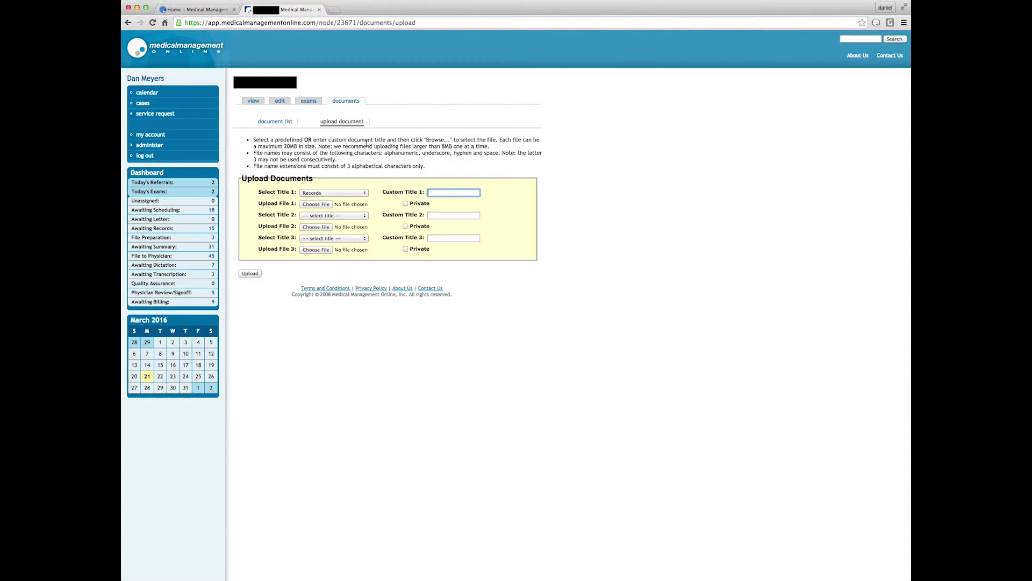
Leave the upload form for the document list and revisit the case's overview, exams and documents pages.
{"action": "left_click", "coordinate": [284, 122]}
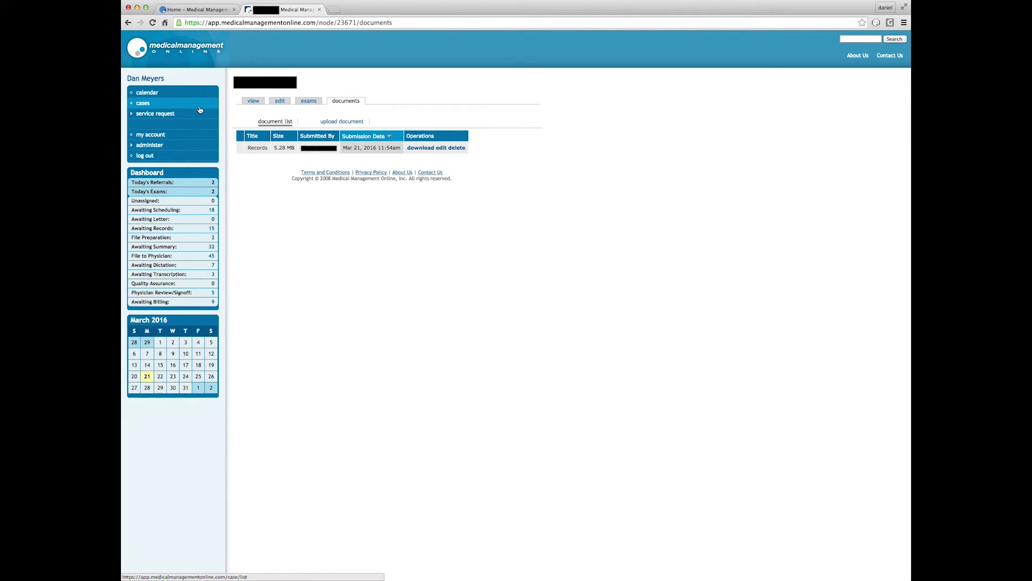
{"action": "left_click", "coordinate": [255, 103]}
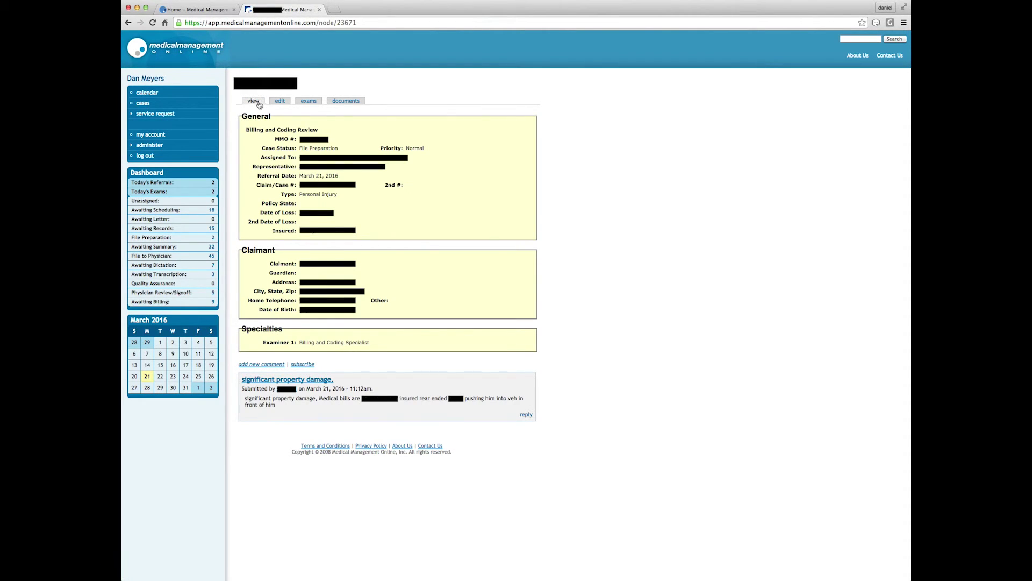
{"action": "left_click", "coordinate": [310, 104]}
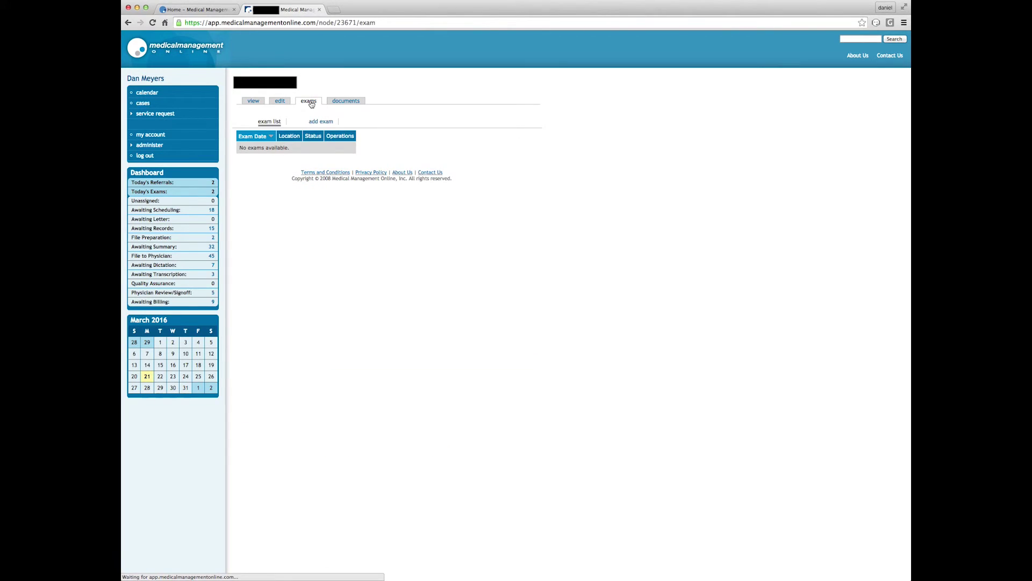
{"action": "left_click", "coordinate": [348, 102]}
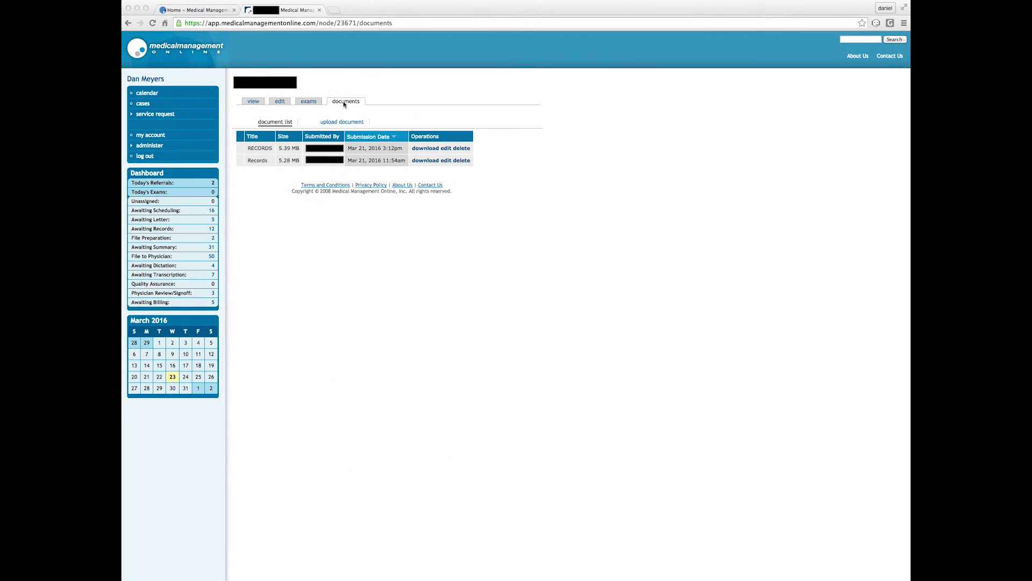